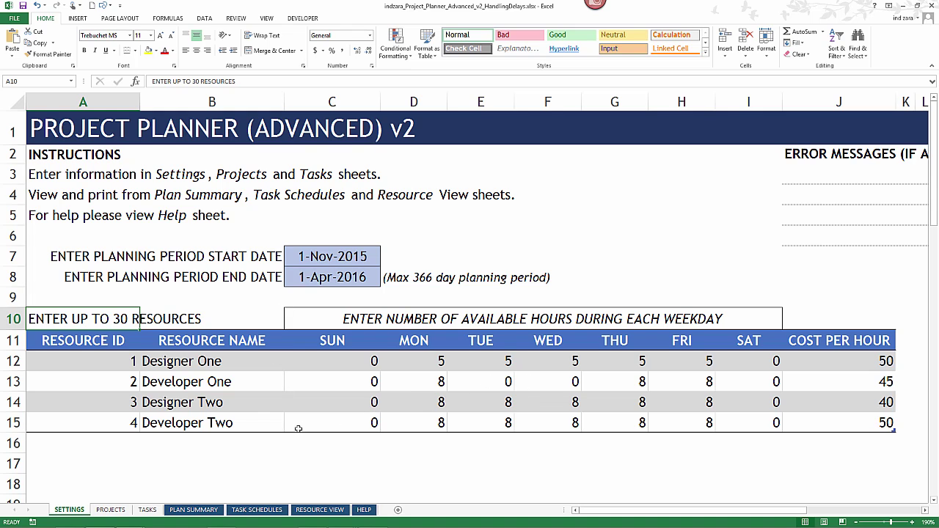
# Review the project's preferred dates on the Projects sheet and the resources, hours and predecessor on the Tasks sheet
pyautogui.click(116, 510)
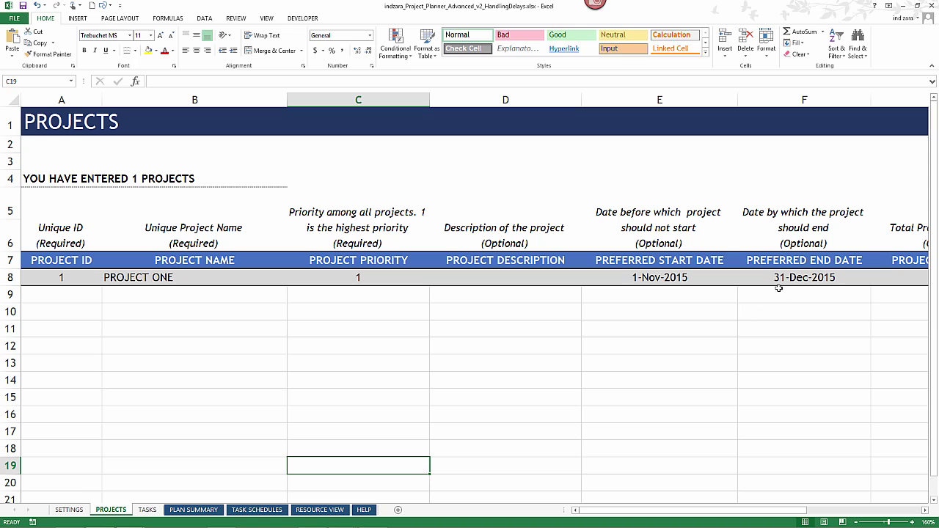
pyautogui.click(146, 511)
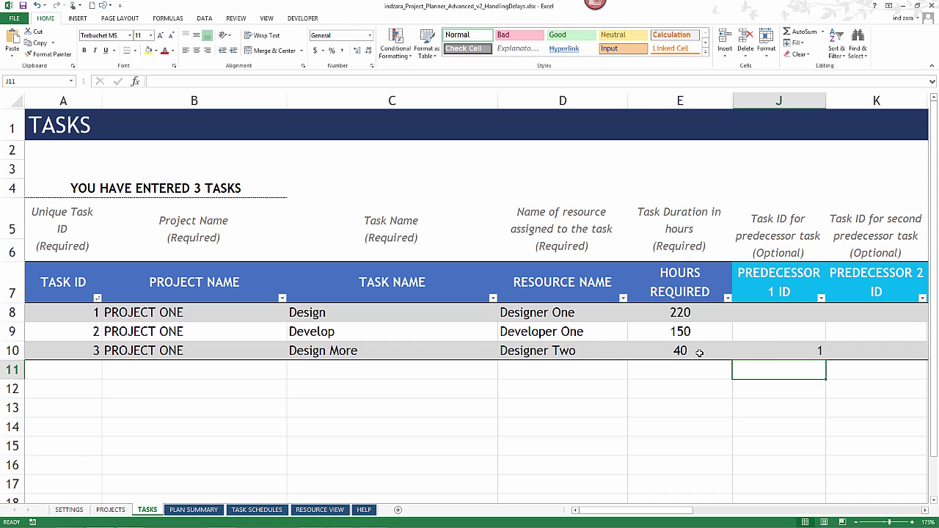
pyautogui.click(762, 354)
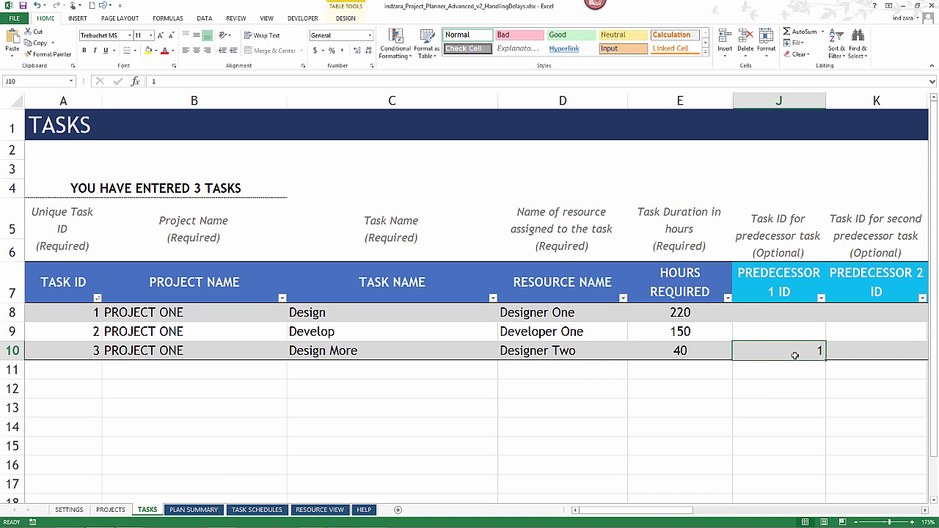
pyautogui.click(781, 375)
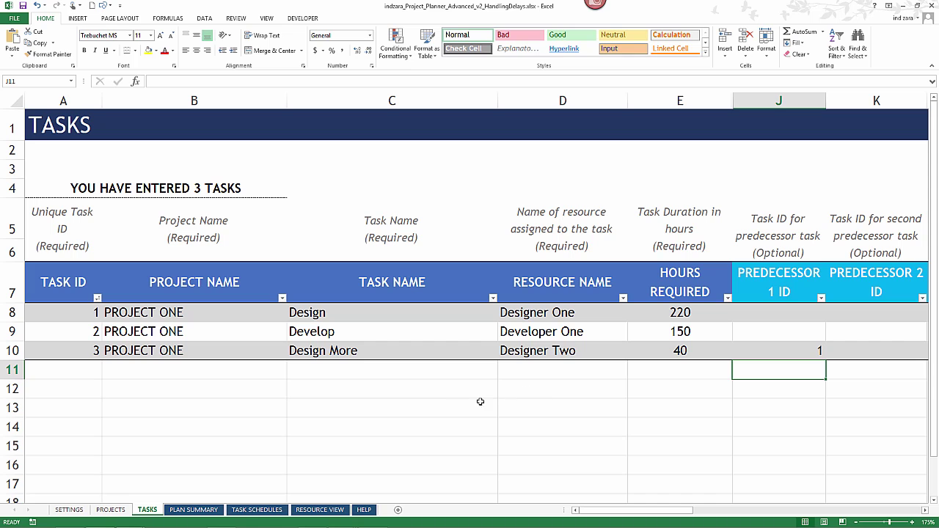
# Examine the Plan Summary sheet for Project One's expected dates, plan result, cost and weekly timeline
pyautogui.click(193, 510)
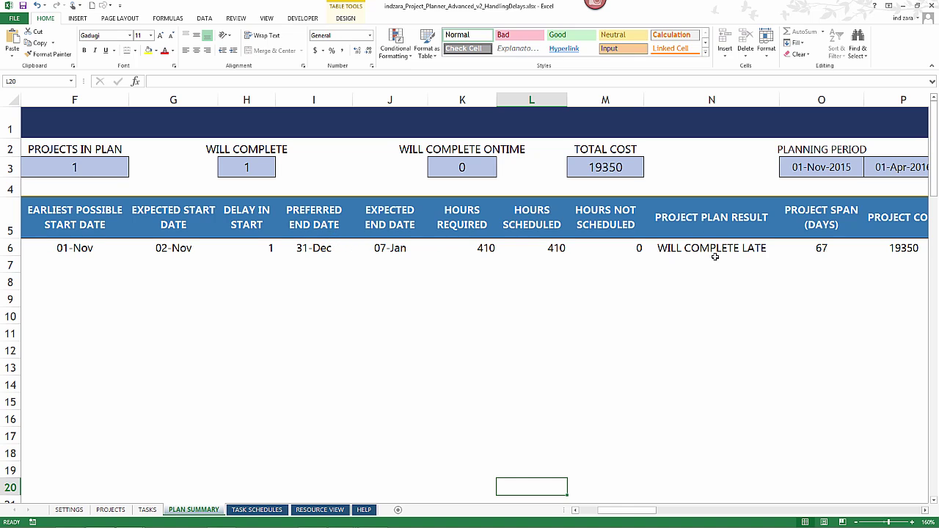
pyautogui.moveTo(648, 510); pyautogui.dragTo(681, 506)
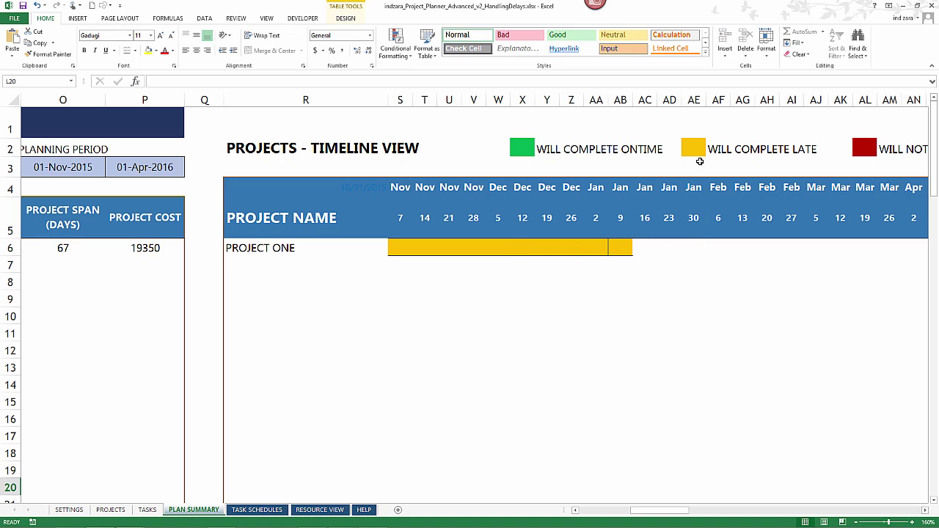
pyautogui.moveTo(542, 311)
pyautogui.click(582, 515)
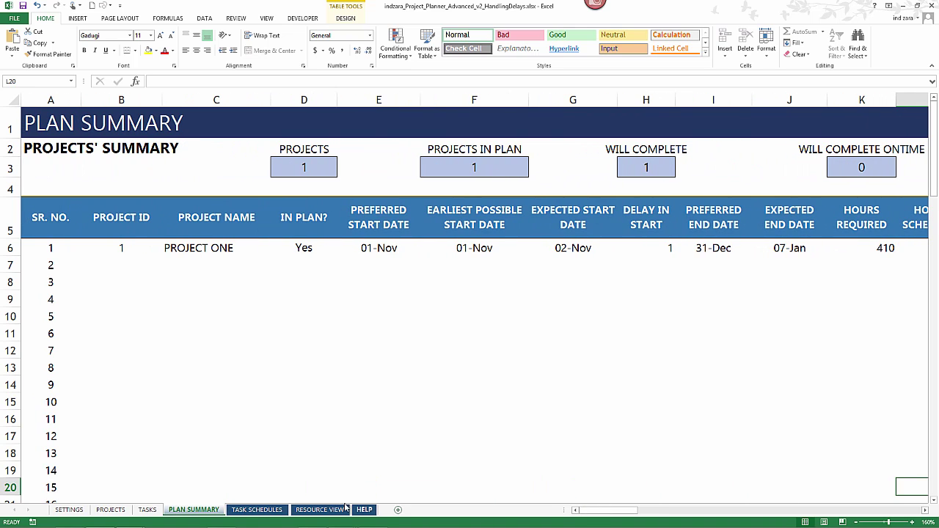
# Examine the Task Schedules sheet, comparing each task's resource, expected dates and plan result with its daily scheduled hours
pyautogui.click(282, 512)
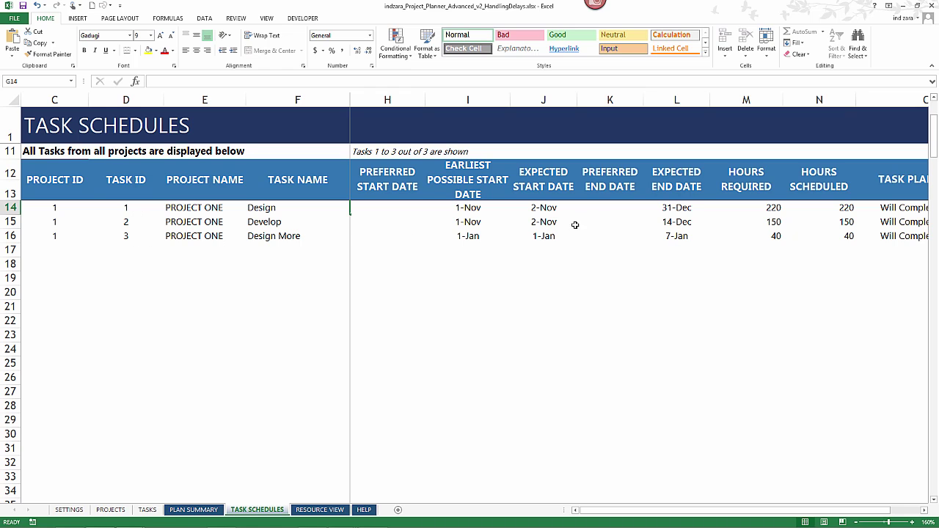
pyautogui.moveTo(658, 513); pyautogui.dragTo(662, 515)
pyautogui.moveTo(636, 512); pyautogui.dragTo(652, 515)
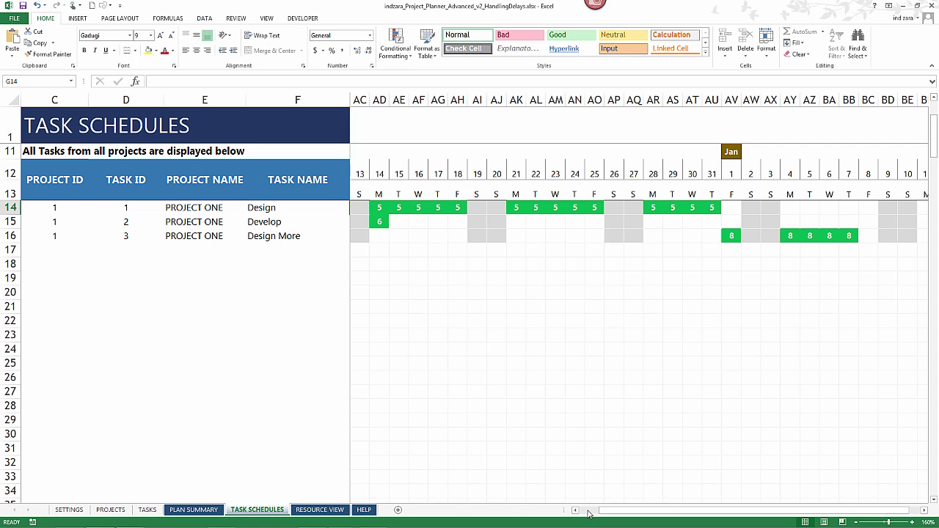
pyautogui.moveTo(588, 513); pyautogui.dragTo(586, 513)
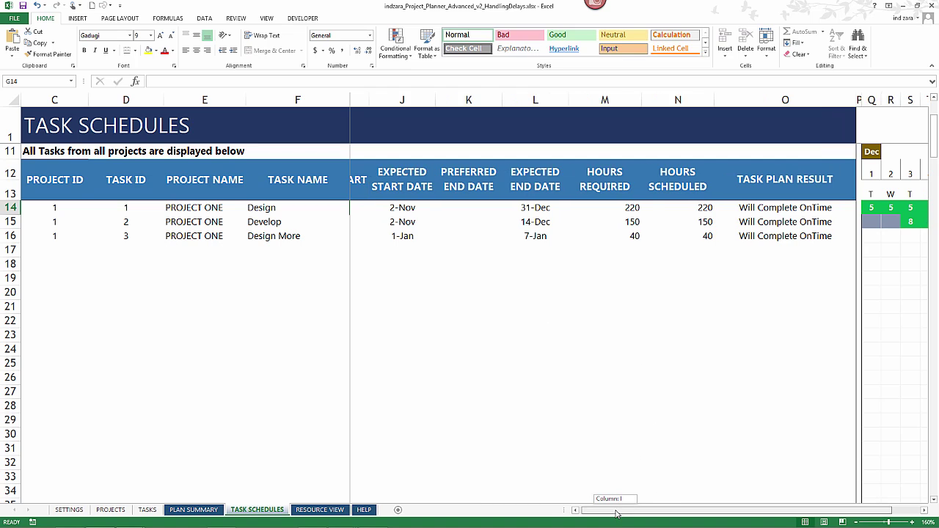
pyautogui.moveTo(616, 514); pyautogui.dragTo(636, 514)
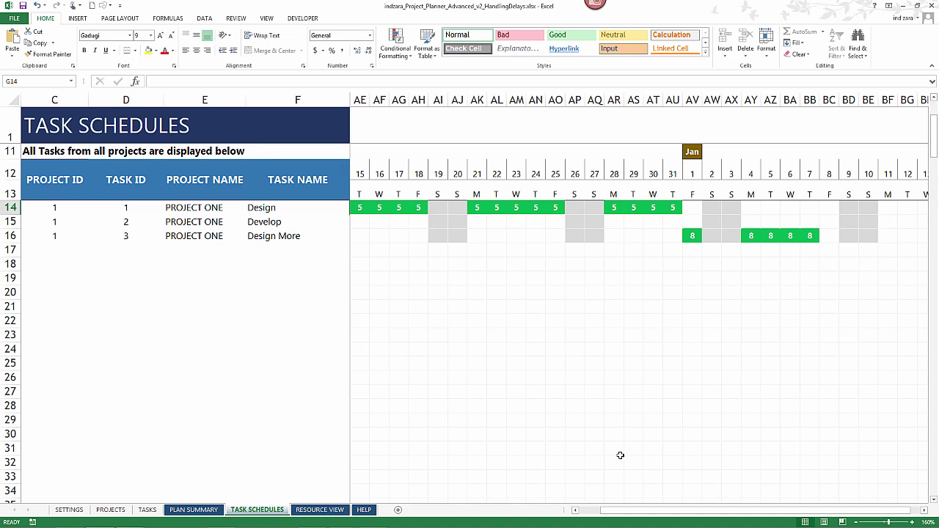
pyautogui.click(586, 510)
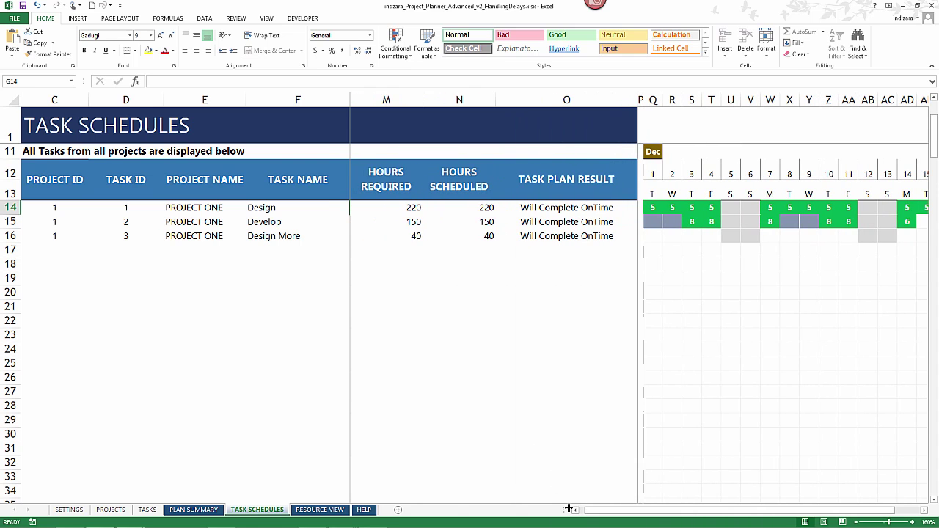
pyautogui.click(575, 511)
pyautogui.click(576, 511)
pyautogui.click(576, 511)
pyautogui.click(576, 511)
pyautogui.click(575, 511)
pyautogui.click(576, 511)
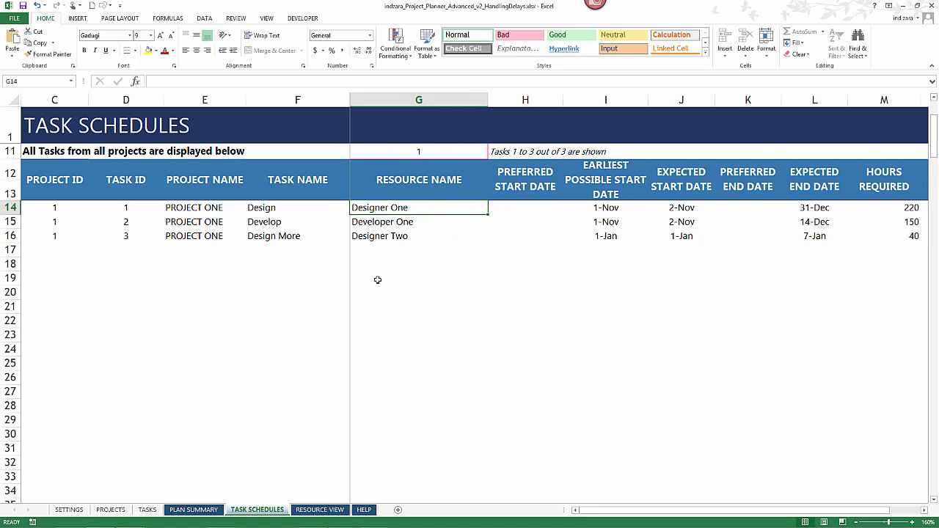
# Compare the Monday to Friday available hours of Designer One and Designer Two on the Settings sheet
pyautogui.click(69, 510)
pyautogui.click(204, 369)
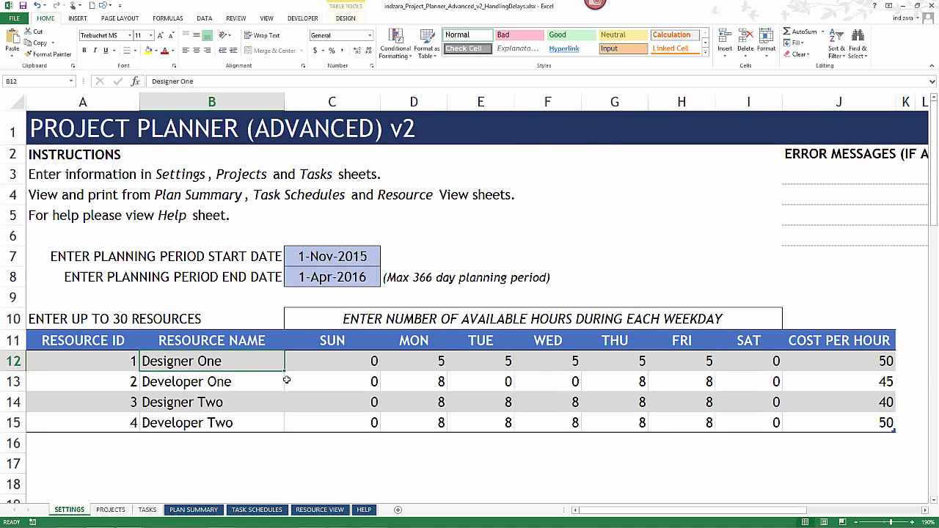
pyautogui.moveTo(413, 360); pyautogui.dragTo(686, 363)
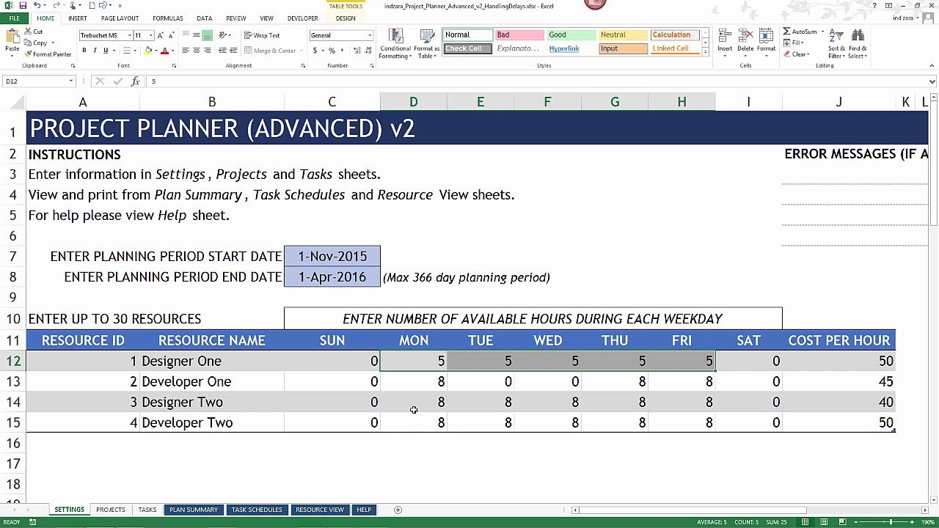
pyautogui.moveTo(406, 404); pyautogui.dragTo(692, 411)
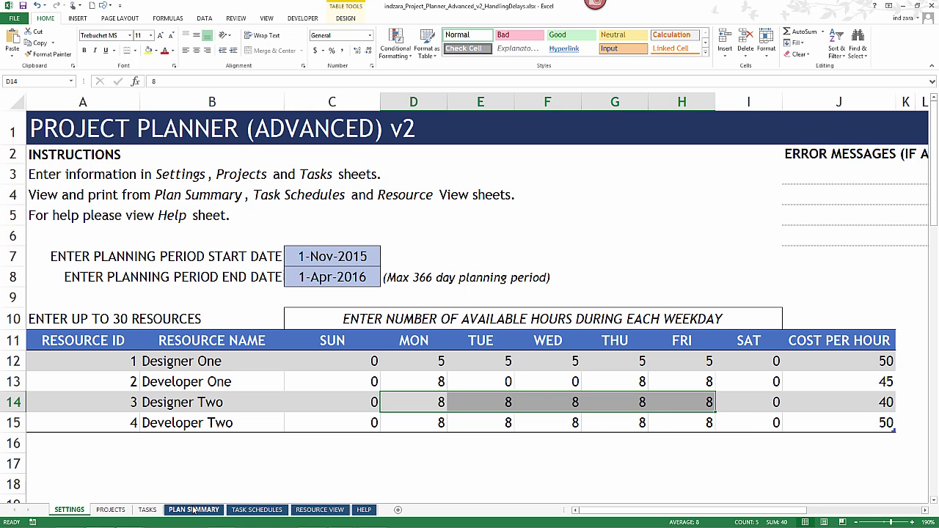
# Reassign the Design task on the Tasks sheet to Designer Two
pyautogui.click(147, 510)
pyautogui.click(553, 317)
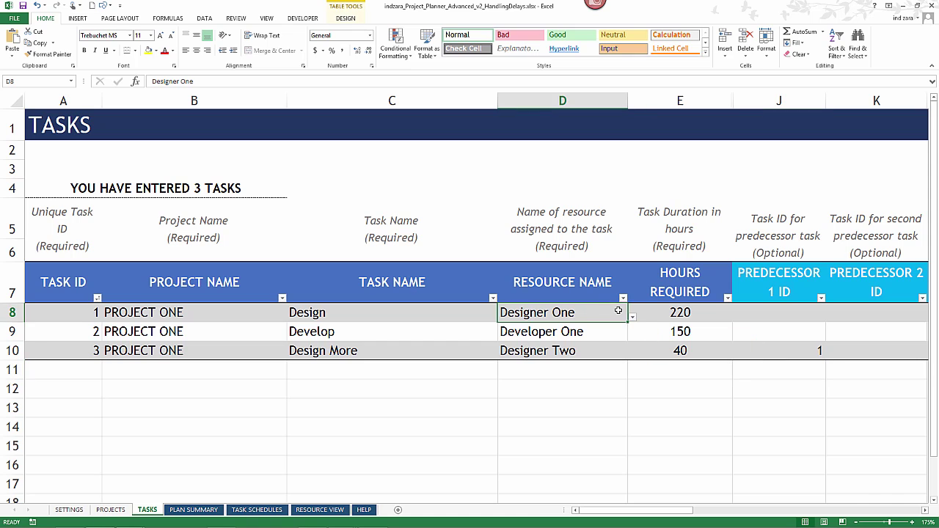
pyautogui.click(631, 317)
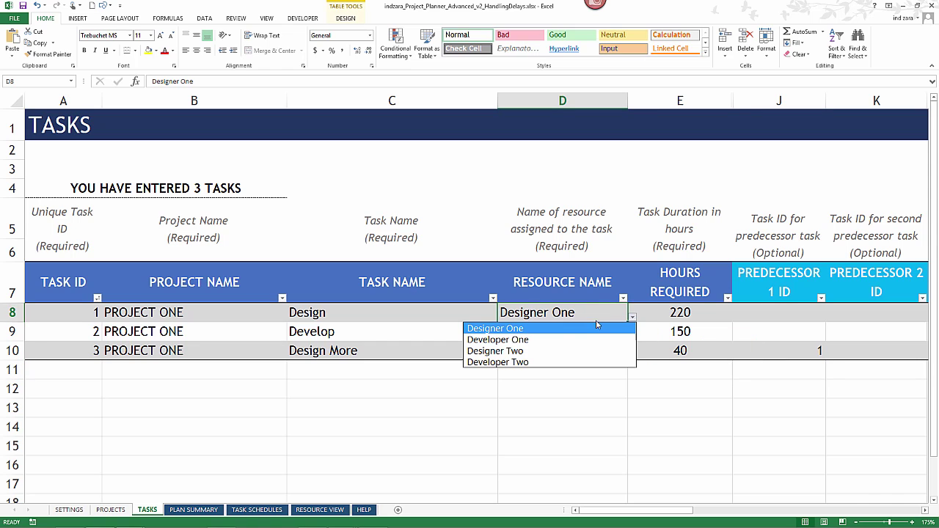
pyautogui.click(556, 351)
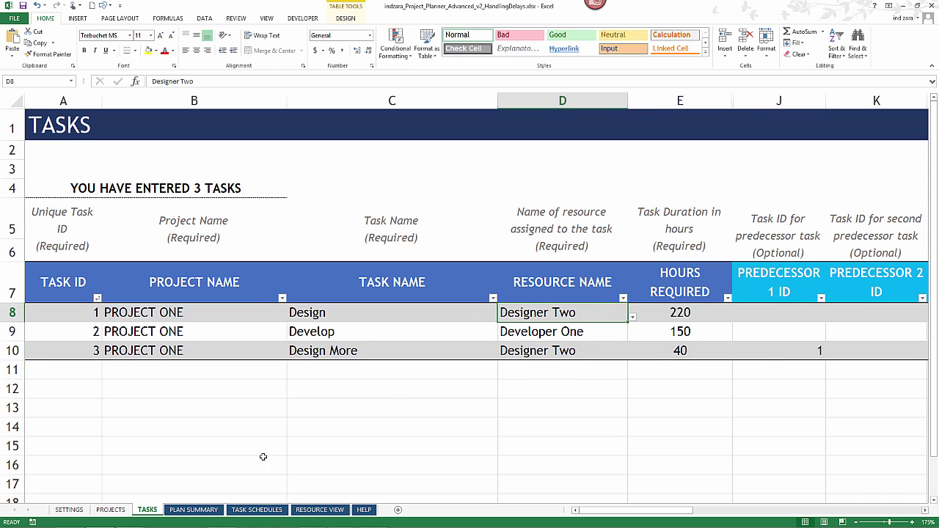
# Check the effect of the new assignment on Project One's end date, plan result, cost and timeline in the Plan Summary sheet
pyautogui.click(197, 510)
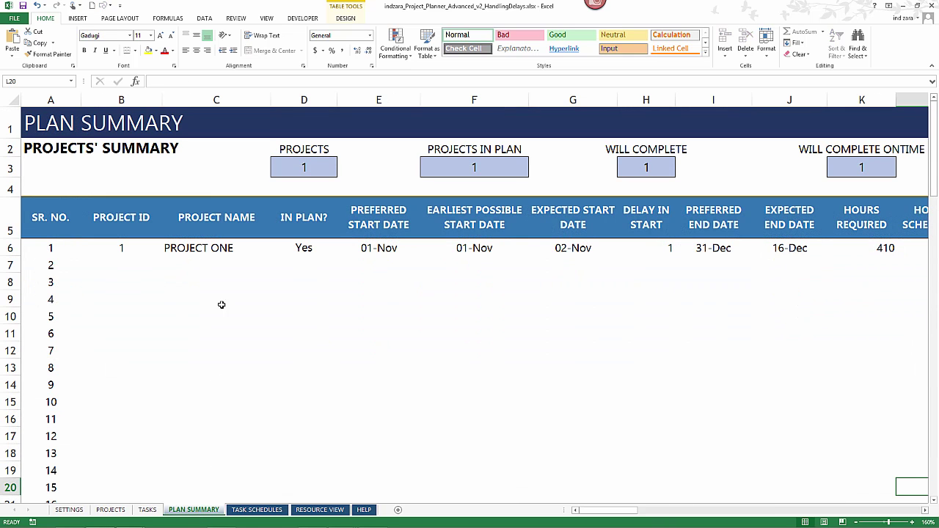
pyautogui.moveTo(583, 509); pyautogui.dragTo(598, 510)
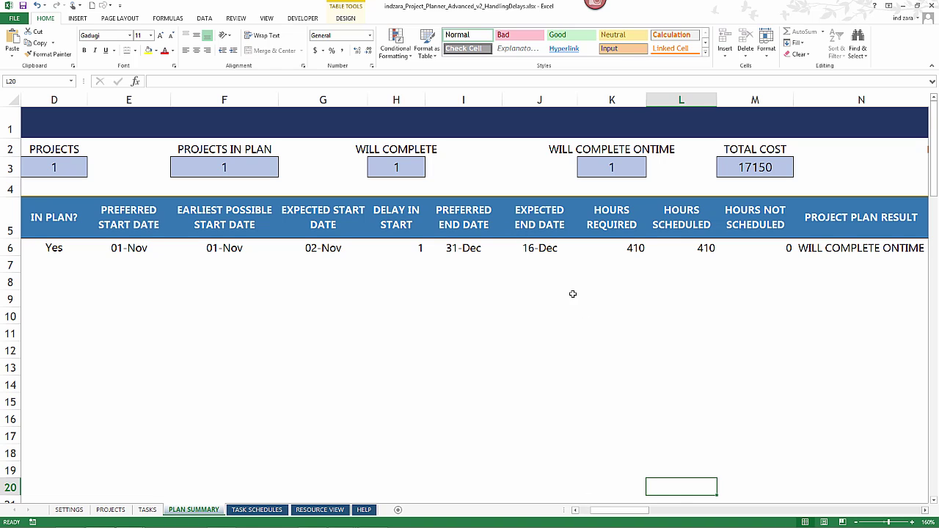
pyautogui.moveTo(608, 509); pyautogui.dragTo(653, 511)
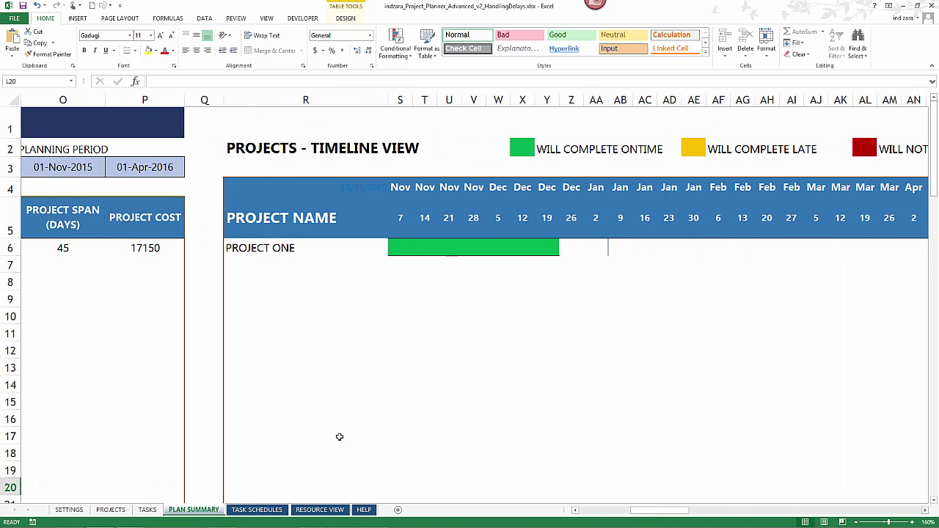
# Check the updated expected dates and daily hours of all three tasks on the Task Schedules sheet
pyautogui.click(279, 509)
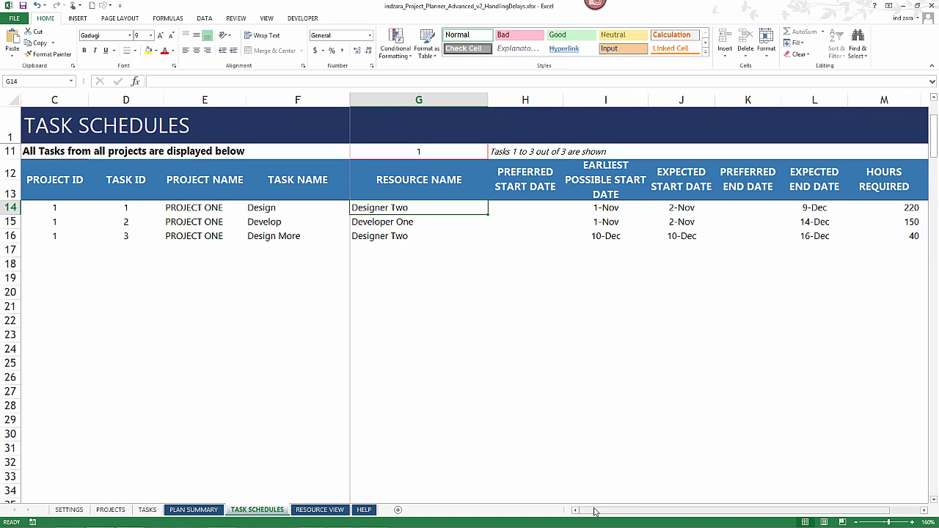
pyautogui.moveTo(594, 511); pyautogui.dragTo(587, 513)
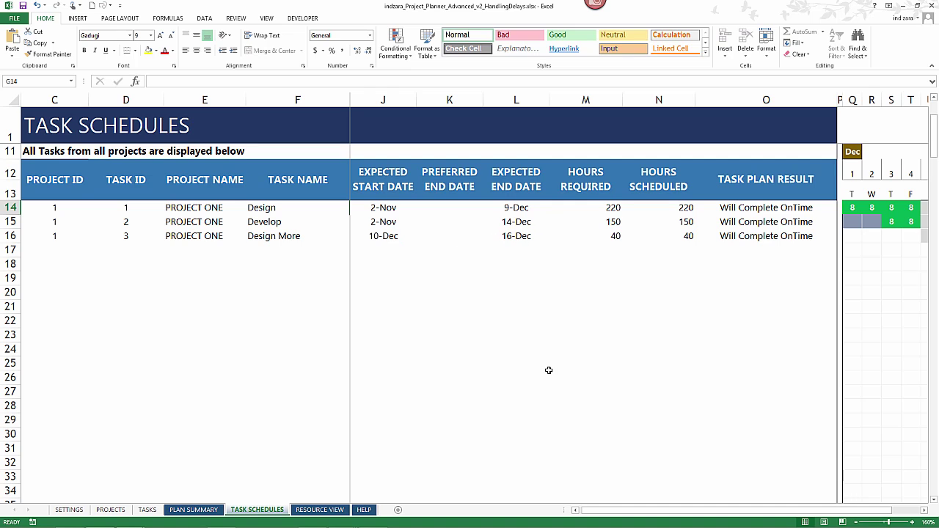
pyautogui.moveTo(585, 515); pyautogui.dragTo(590, 513)
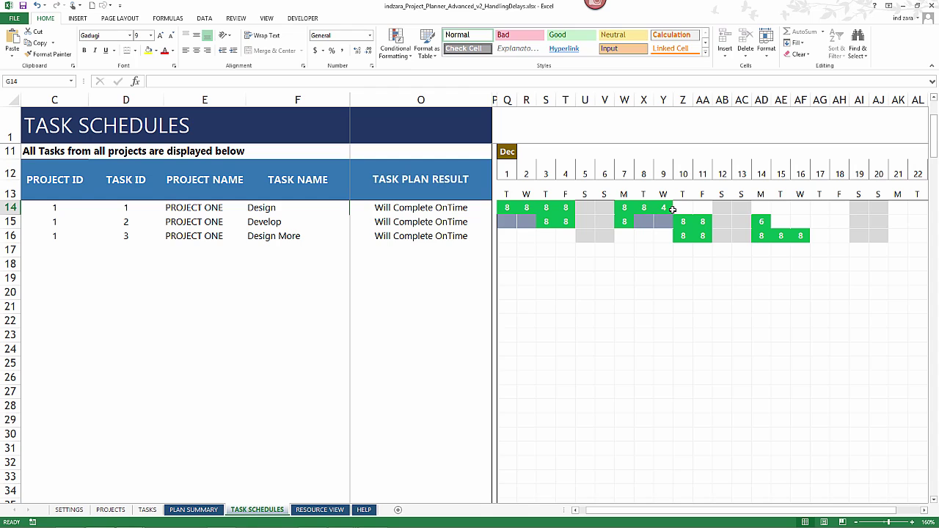